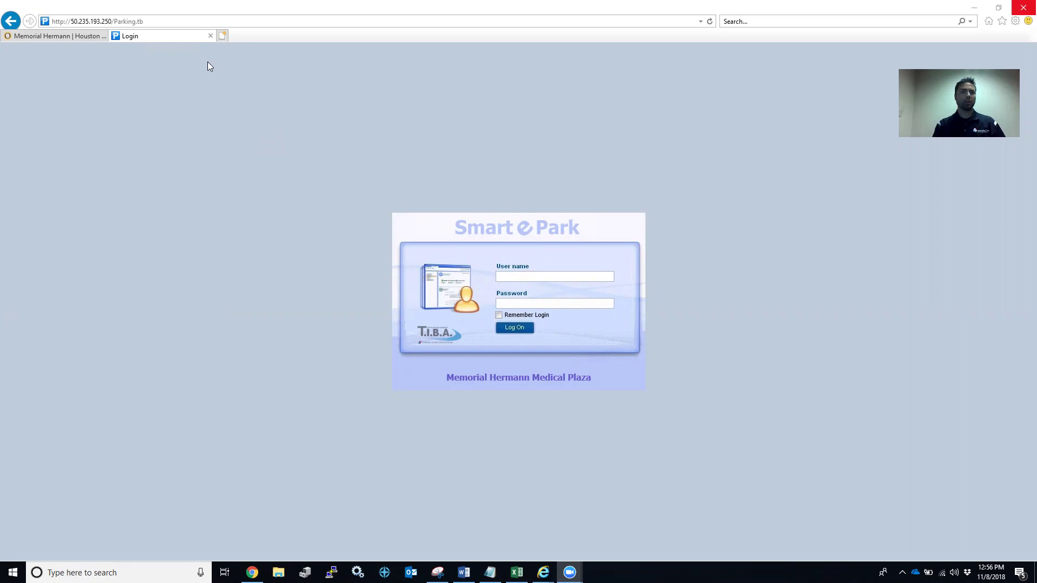
Select the login page's address in the browser address bar and dismiss the suggestions.
{"action": "left_click", "coordinate": [162, 21]}
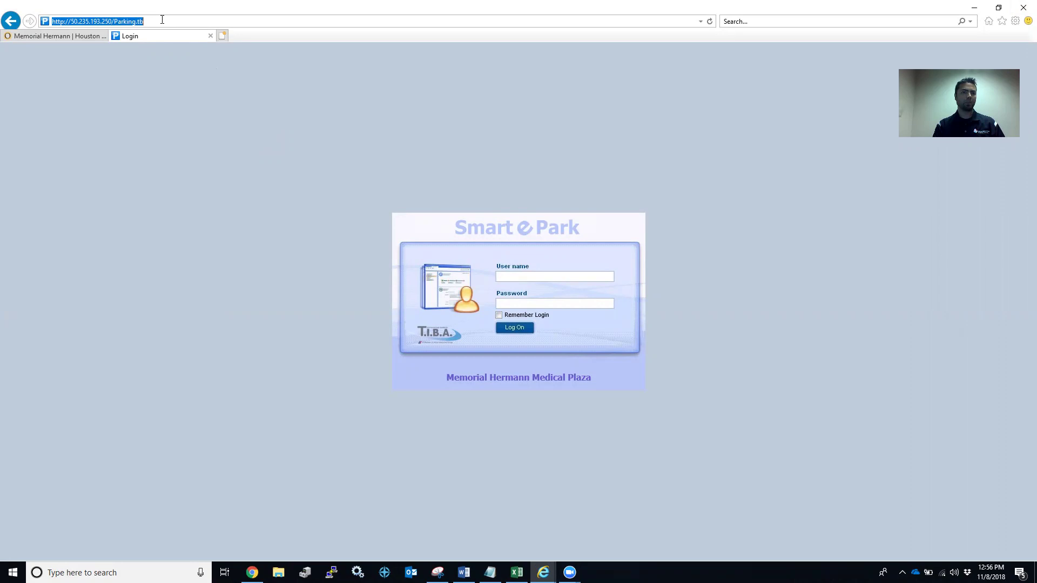
{"action": "left_click", "coordinate": [163, 19]}
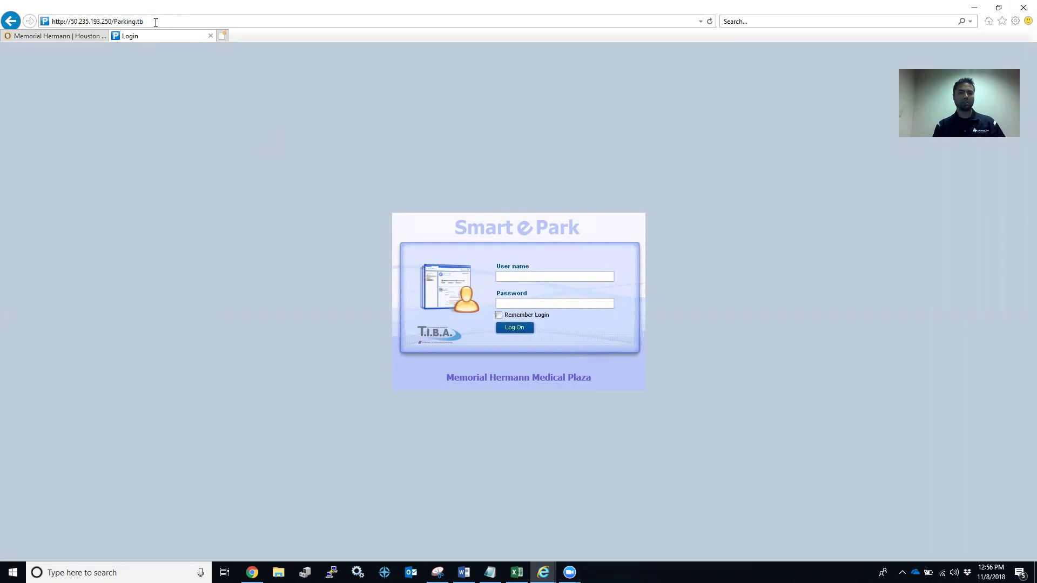
{"action": "left_click_drag", "start_coordinate": [155, 22], "coordinate": [40, 22]}
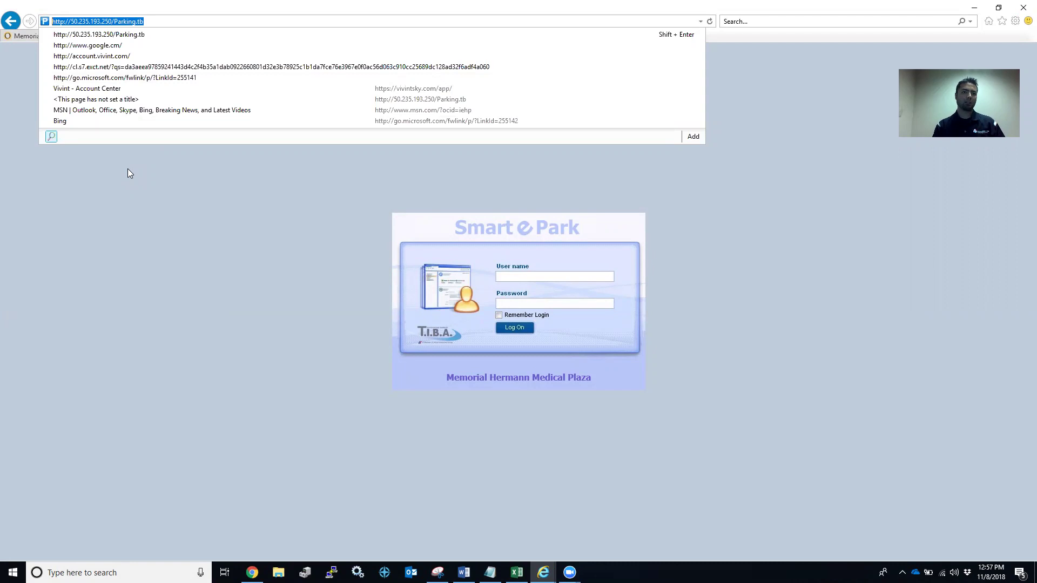
{"action": "left_click", "coordinate": [163, 22]}
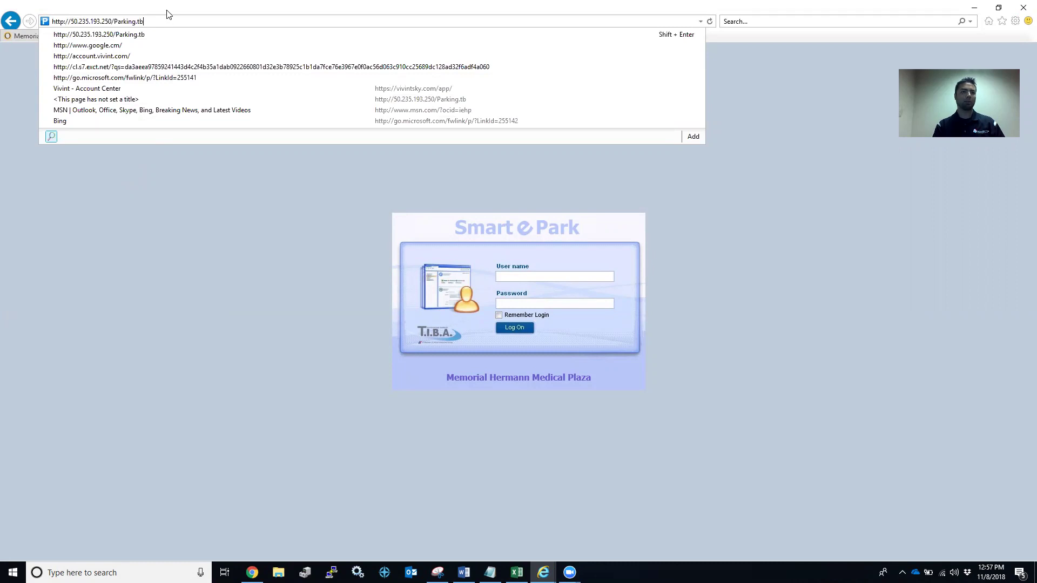
{"action": "key", "text": "Escape"}
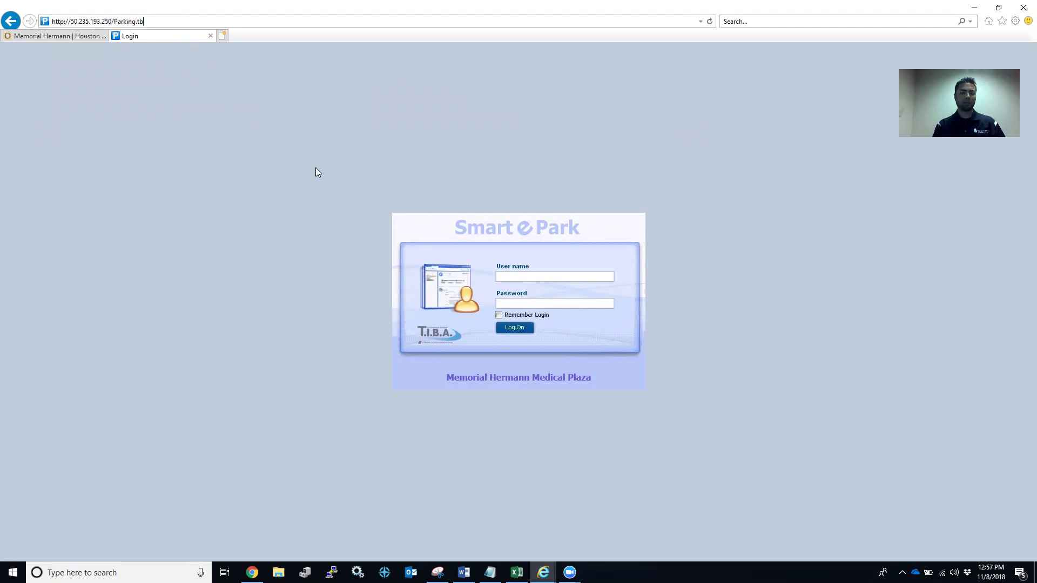
Log on to Smart@Park with the user name and password.
{"action": "left_click", "coordinate": [517, 276]}
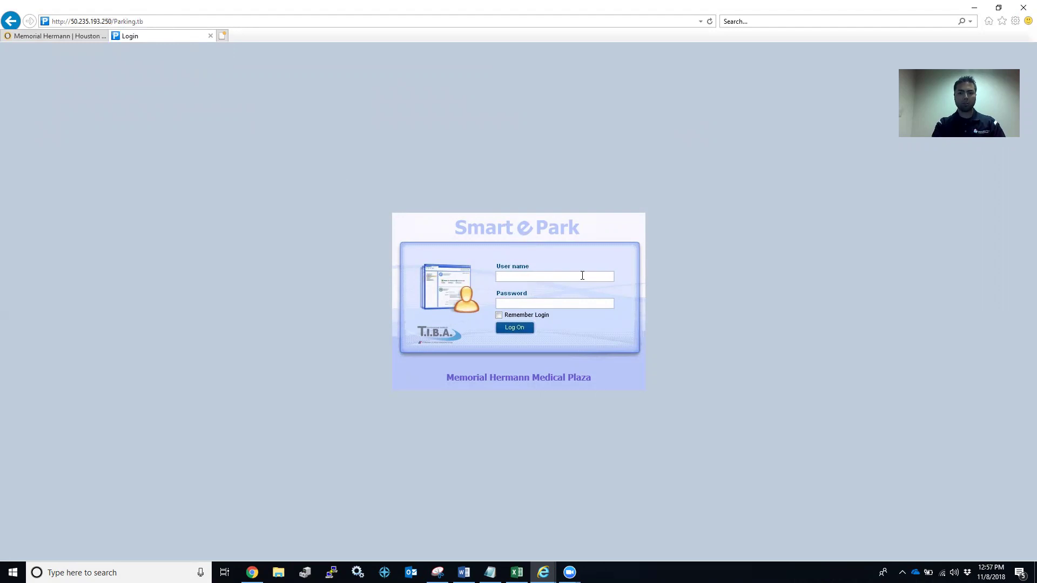
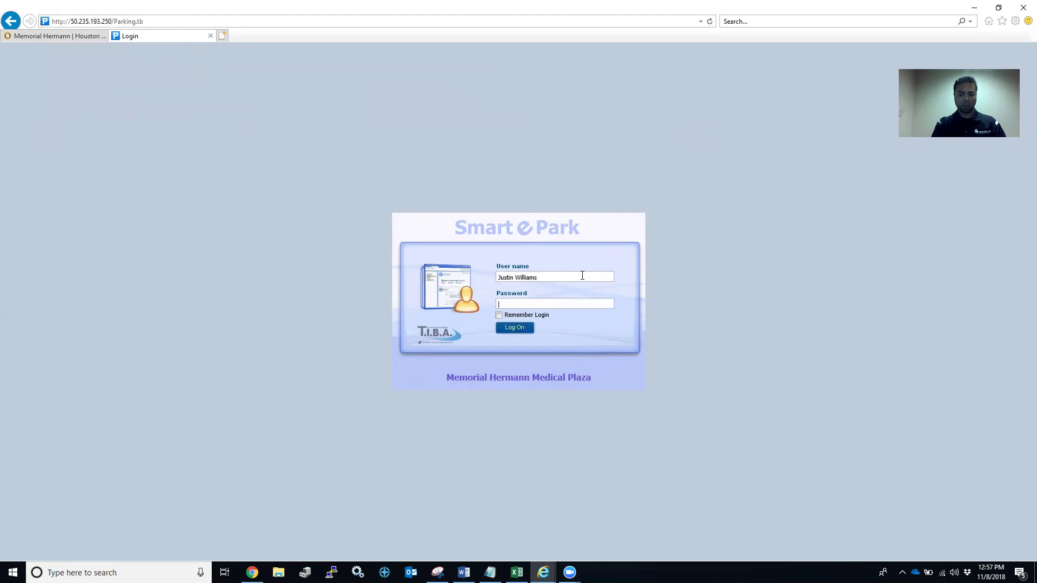
{"action": "type", "text": "•••••••"}
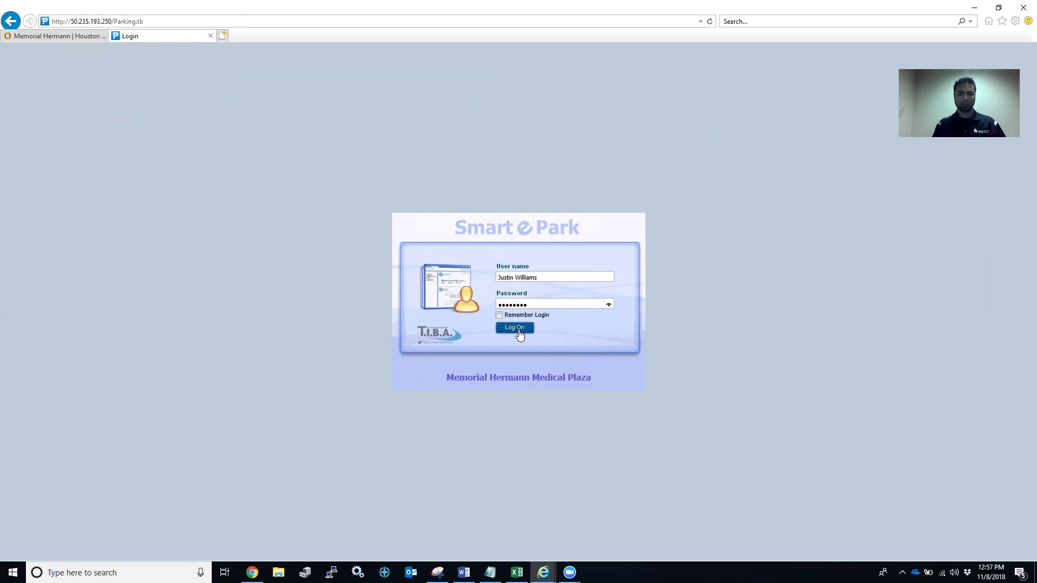
{"action": "left_click", "coordinate": [518, 330]}
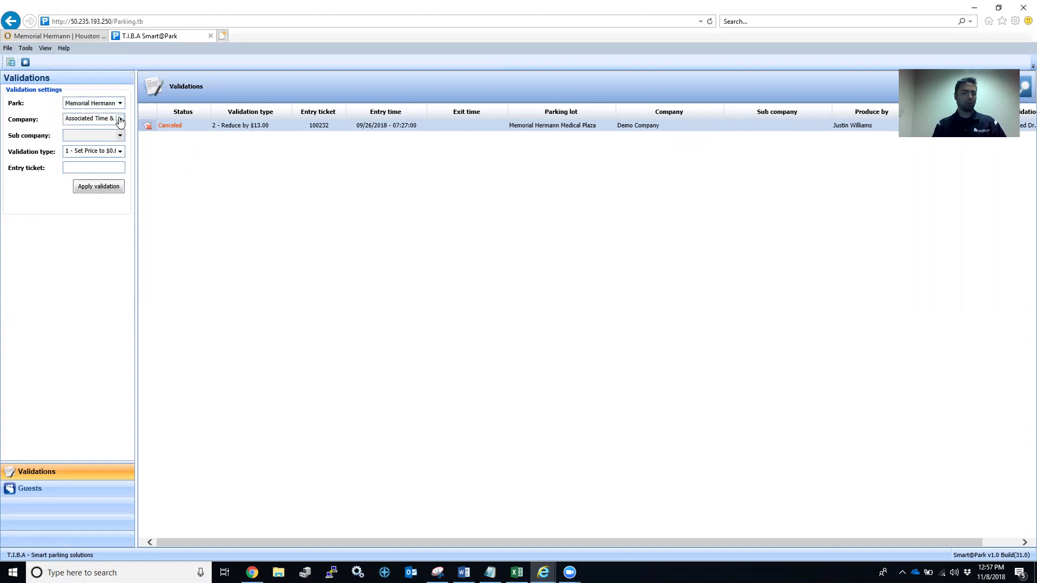
Choose company Doctors Office, sub company Doctor 1, and enter entry ticket 100224.
{"action": "left_click", "coordinate": [120, 120]}
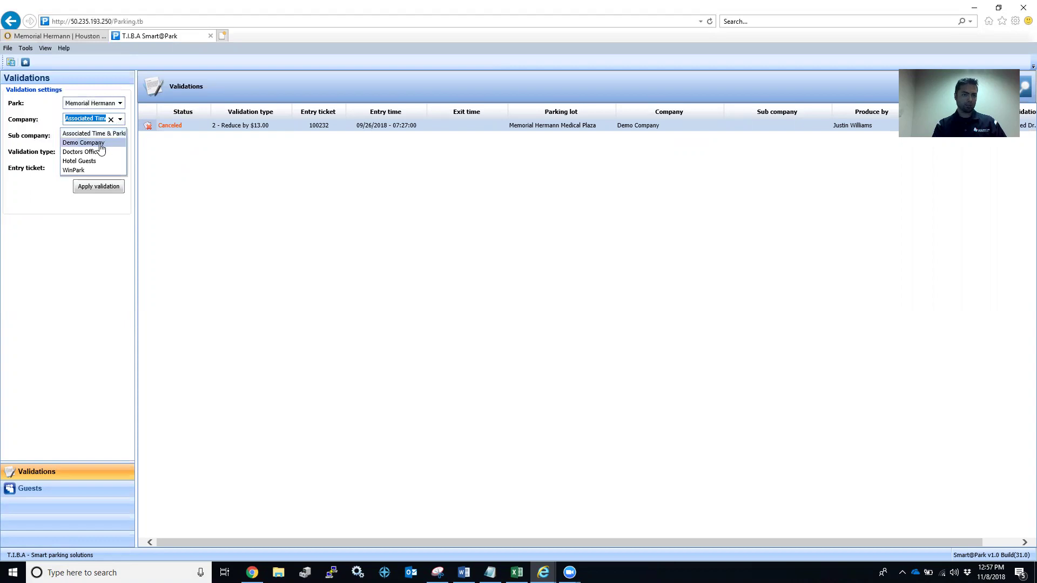
{"action": "left_click", "coordinate": [87, 152]}
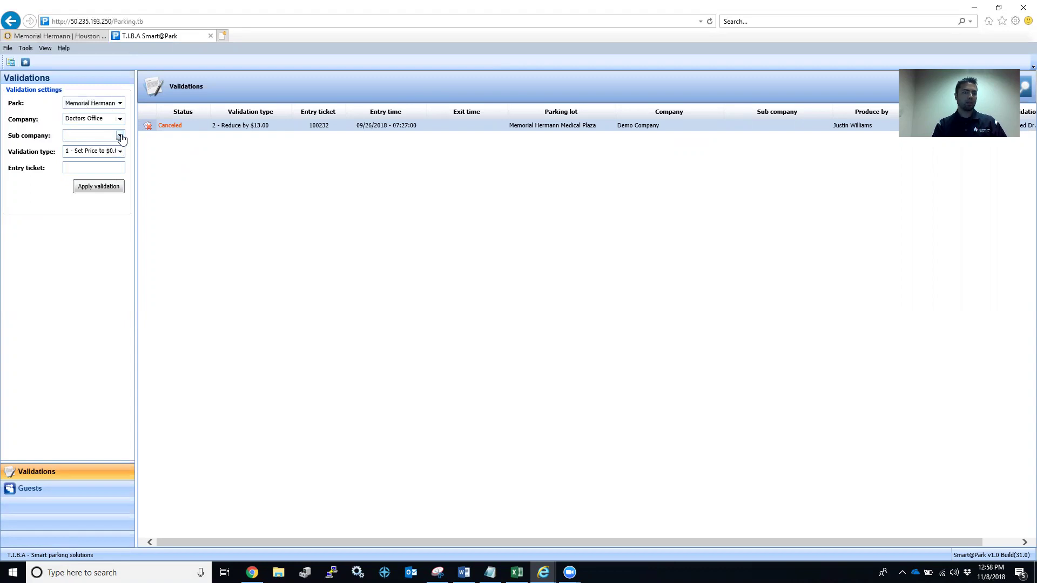
{"action": "left_click", "coordinate": [120, 136]}
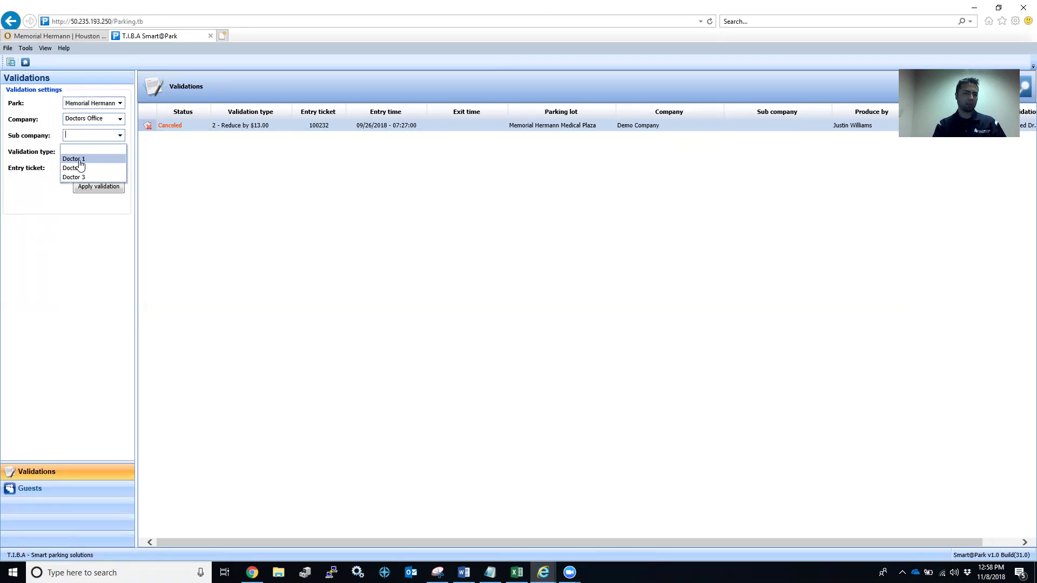
{"action": "left_click", "coordinate": [80, 161]}
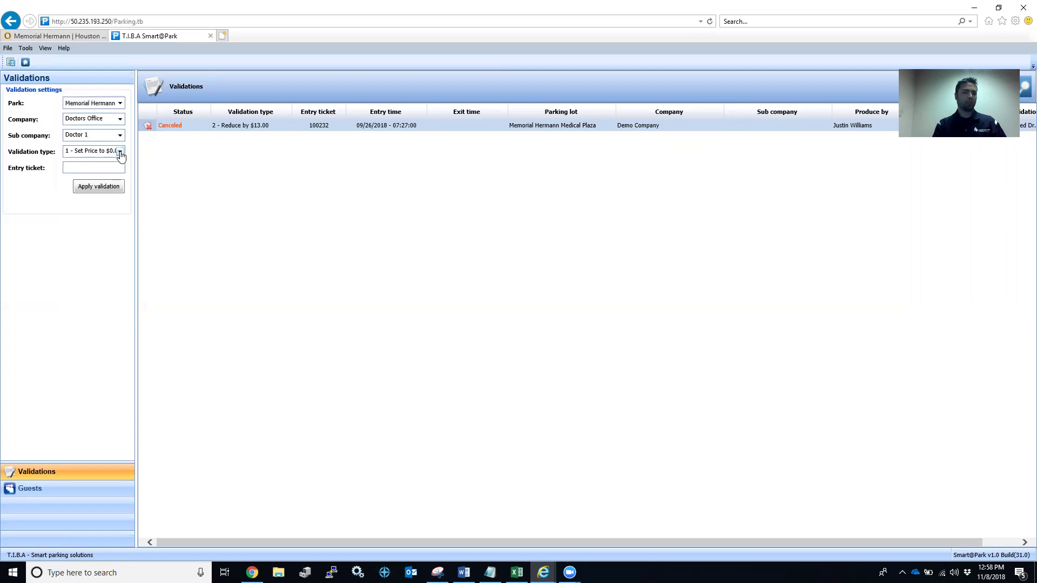
{"action": "left_click", "coordinate": [82, 169]}
{"action": "type", "text": "100229"}
Apply the Set Price to $0.00 validation to ticket 100224 with note 'Sample Text' and confirm.
{"action": "left_click", "coordinate": [98, 187]}
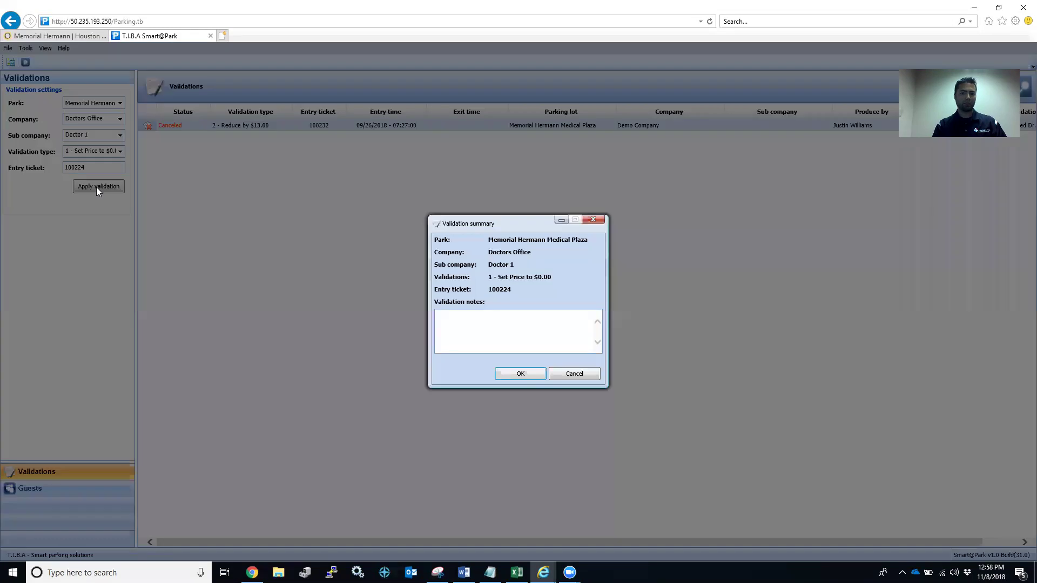
{"action": "left_click", "coordinate": [454, 340]}
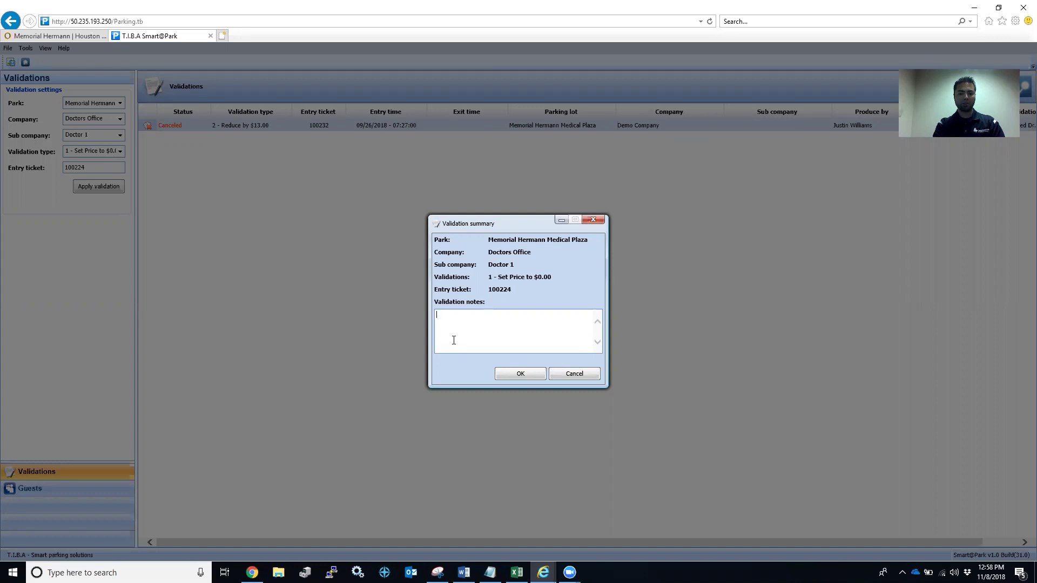
{"action": "type", "text": "Sample Text"}
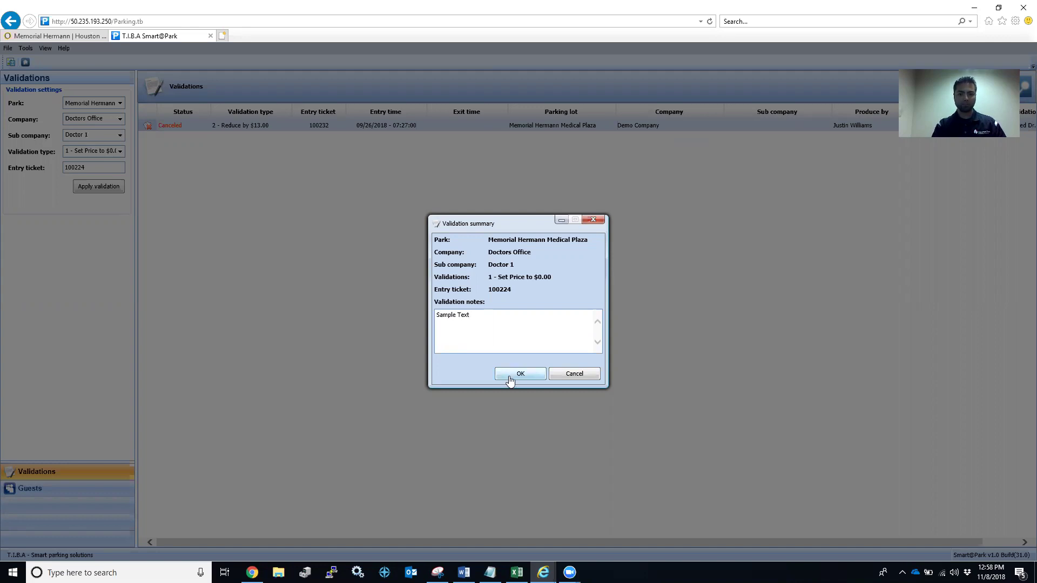
{"action": "left_click", "coordinate": [527, 375]}
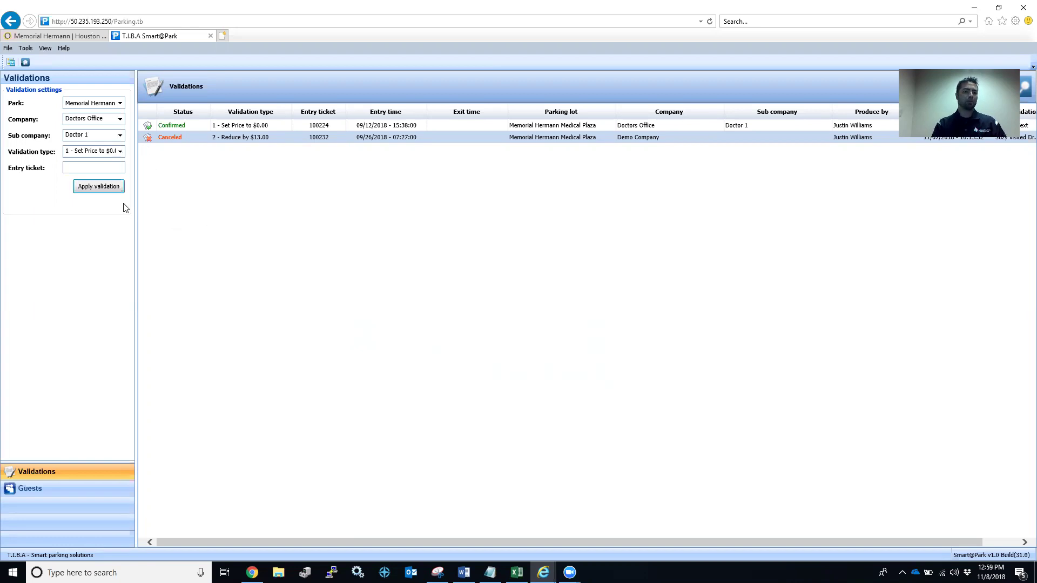
Choose sub company Doctor 2, validation type Reduce by $13.00, and enter ticket 100225.
{"action": "left_click", "coordinate": [120, 137]}
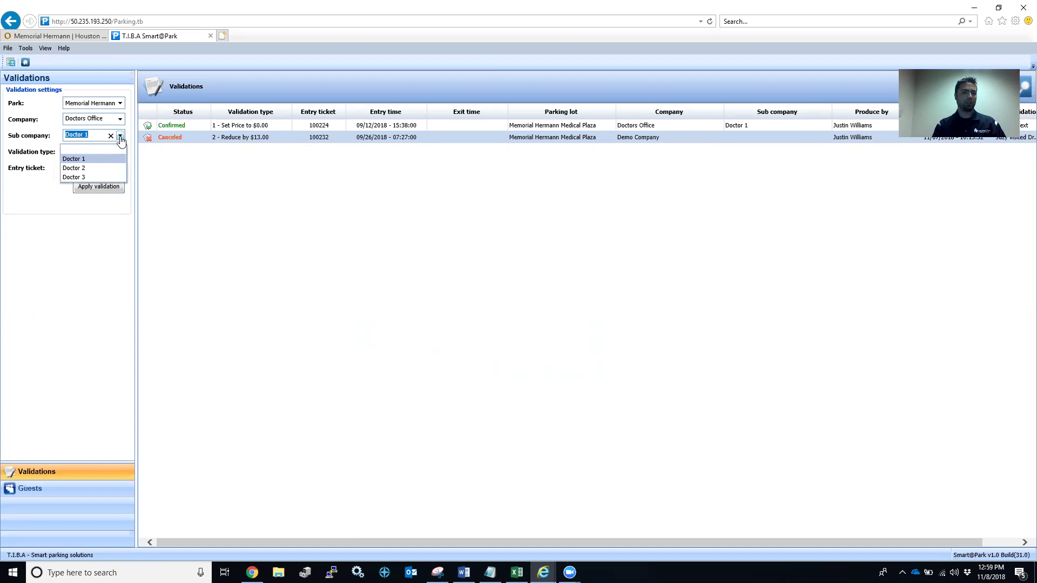
{"action": "left_click", "coordinate": [91, 168]}
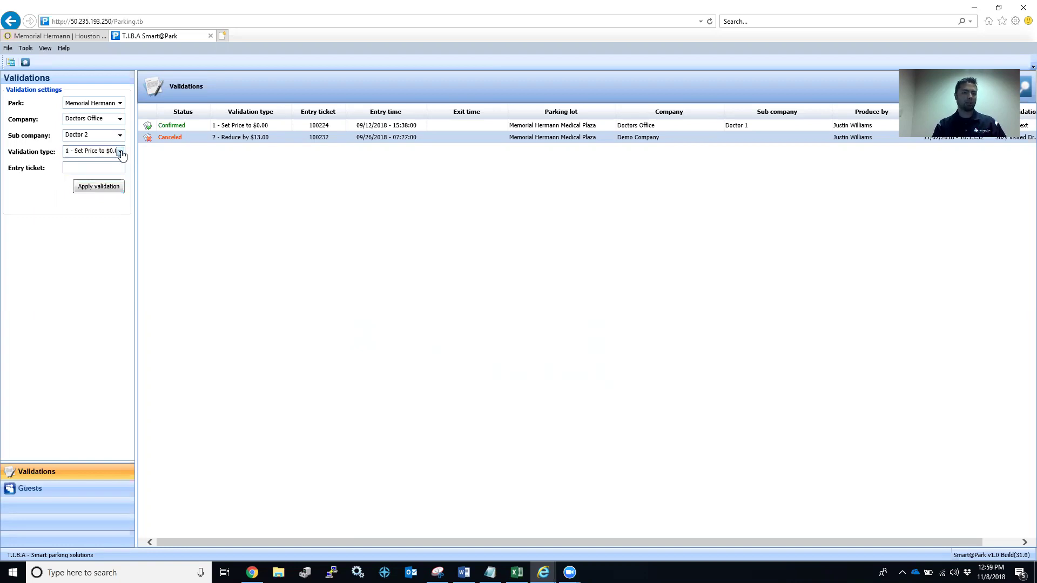
{"action": "left_click", "coordinate": [120, 152]}
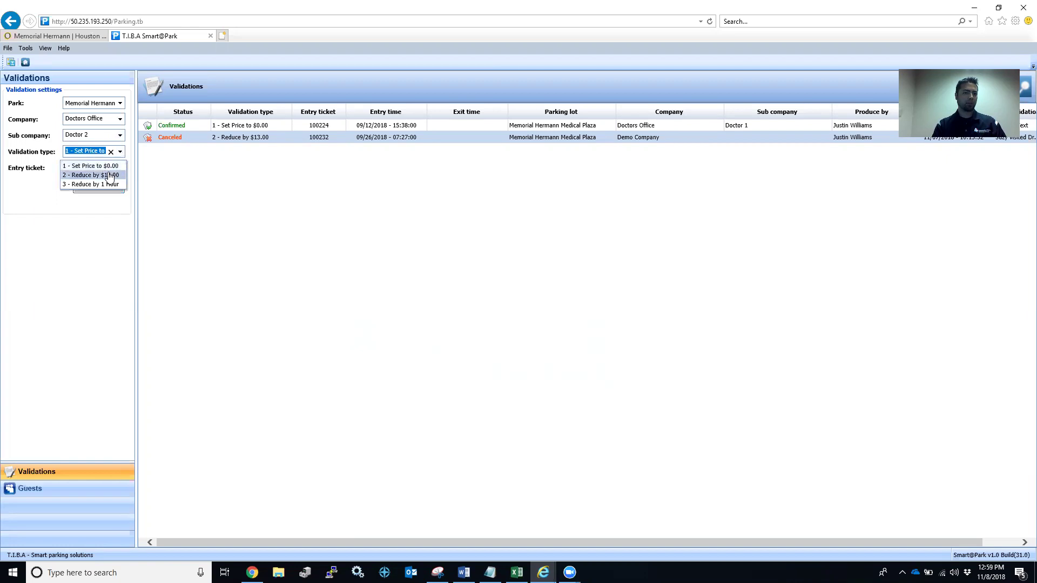
{"action": "left_click", "coordinate": [108, 176]}
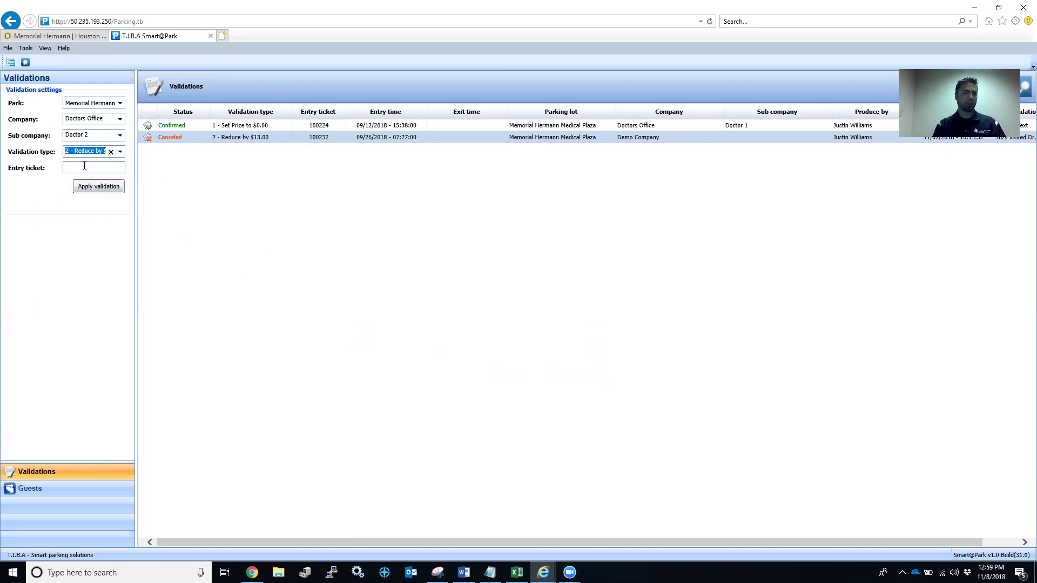
{"action": "left_click", "coordinate": [84, 167]}
{"action": "type", "text": "10"}
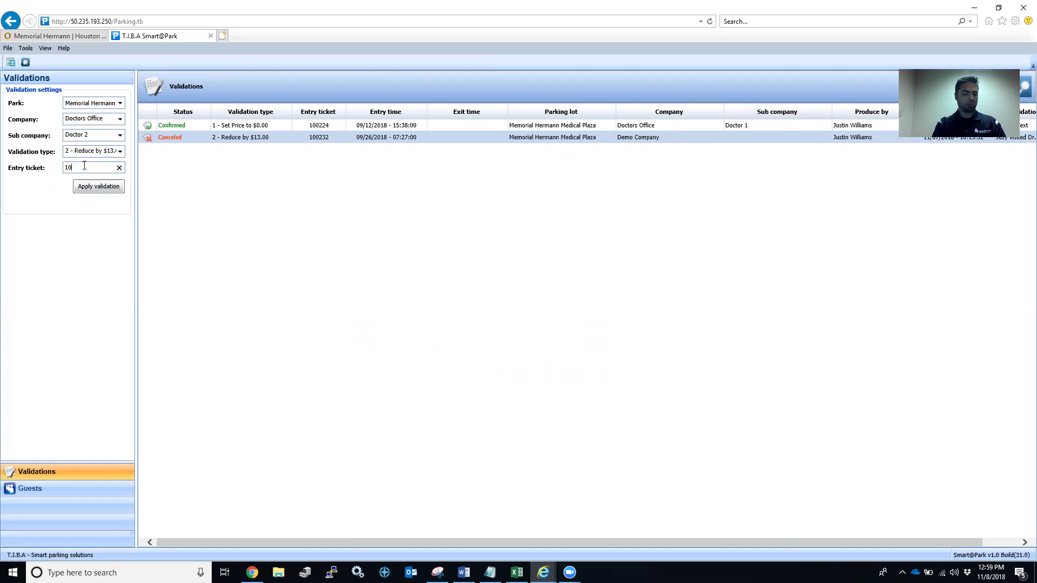
{"action": "type", "text": "0225"}
Apply the validation to ticket 100225 with the note 'Test' and confirm it.
{"action": "left_click", "coordinate": [92, 186]}
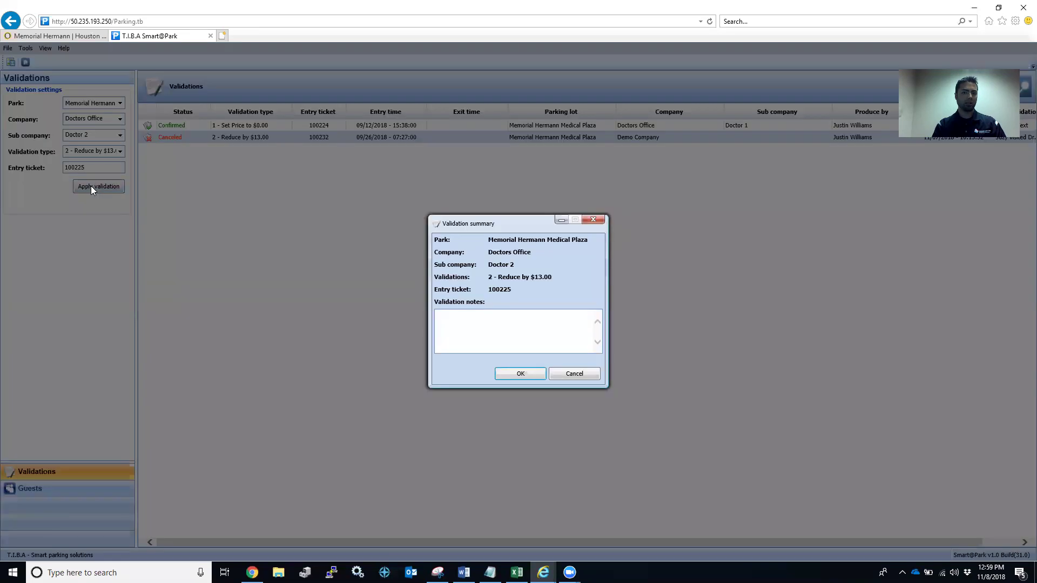
{"action": "left_click", "coordinate": [499, 332]}
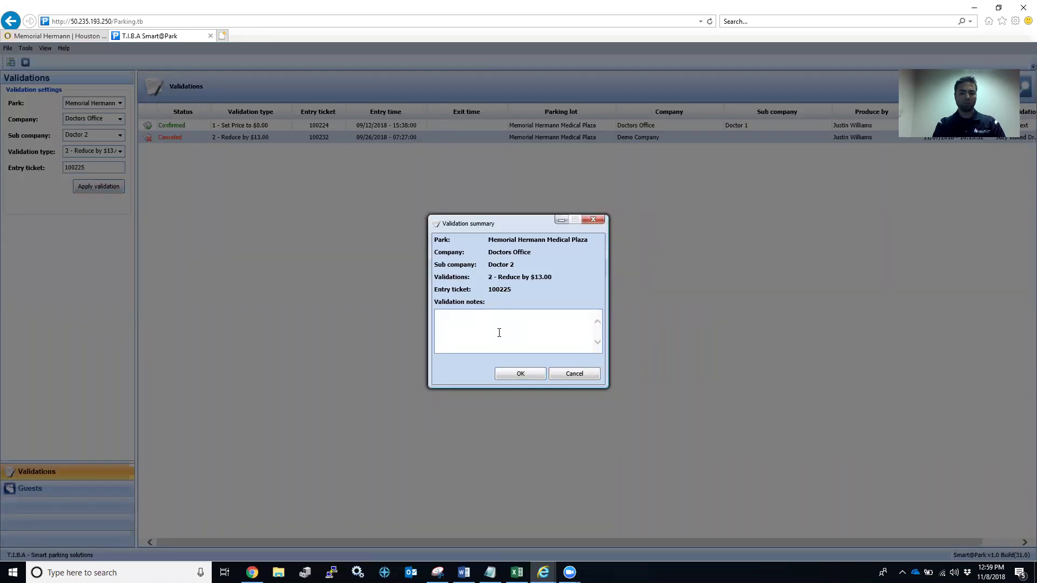
{"action": "type", "text": "Test"}
{"action": "left_click", "coordinate": [520, 374]}
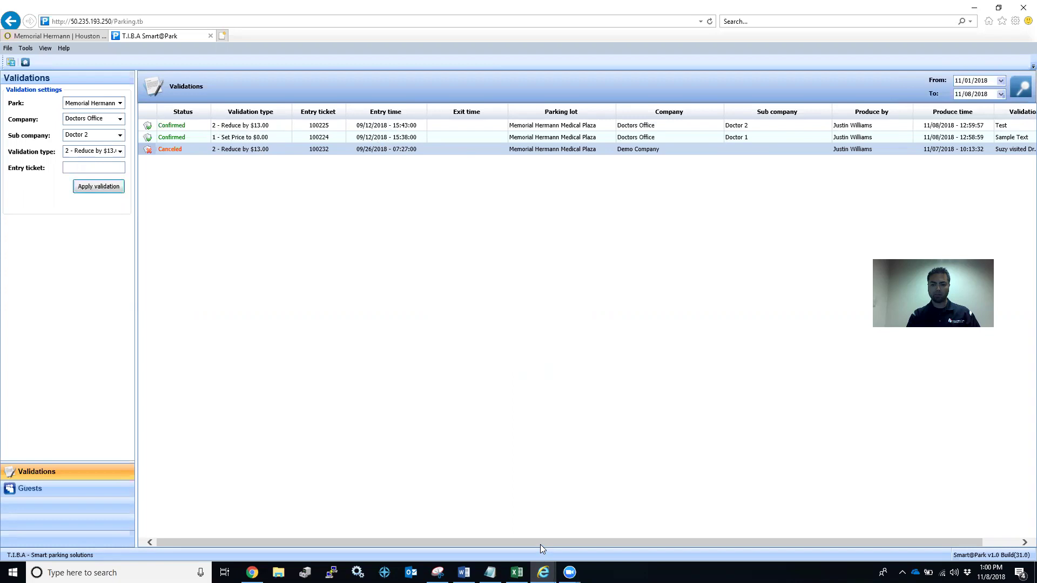
{"action": "left_click_drag", "start_coordinate": [540, 544], "coordinate": [592, 538]}
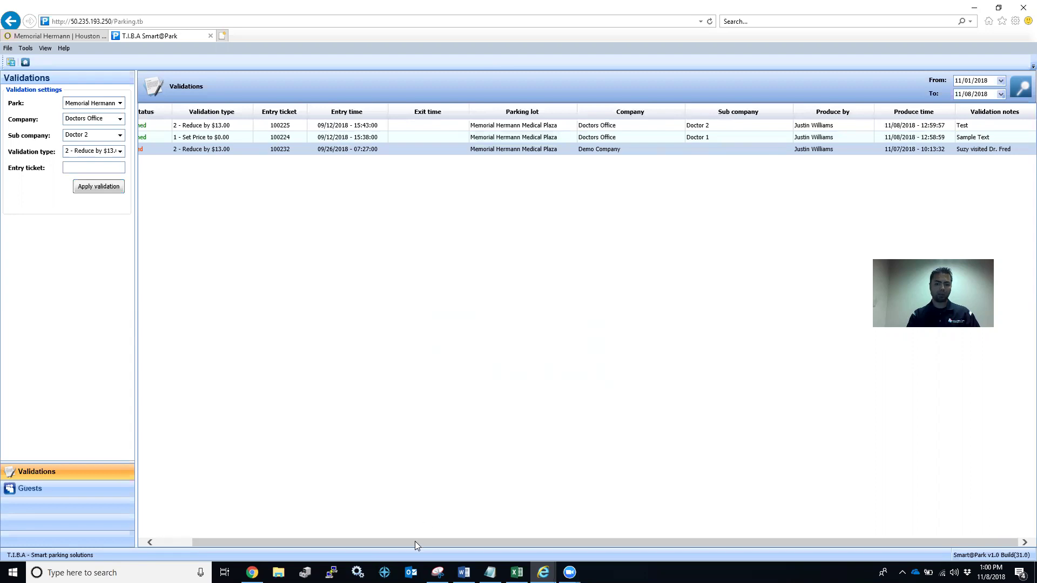
{"action": "left_click_drag", "start_coordinate": [412, 546], "coordinate": [302, 518]}
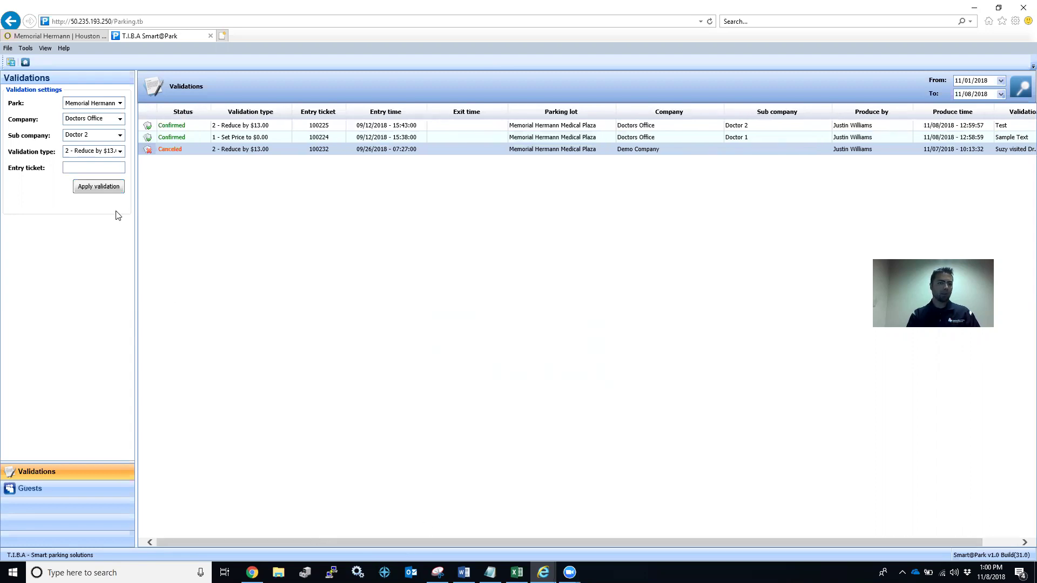
Choose sub company Doctor 3, validation type Reduce by 1 Hour, and enter ticket 100226.
{"action": "left_click", "coordinate": [120, 135]}
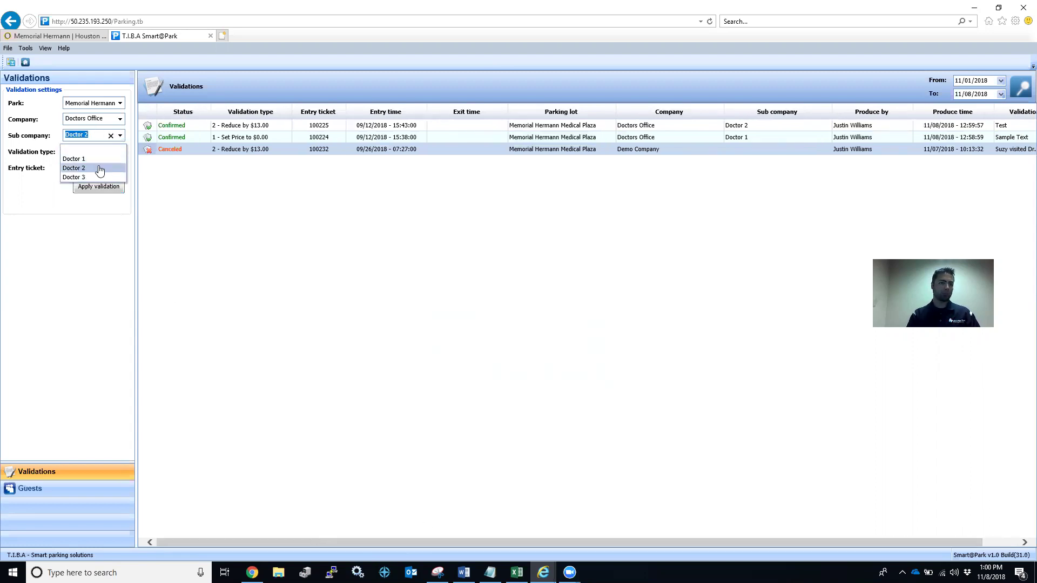
{"action": "left_click", "coordinate": [89, 178]}
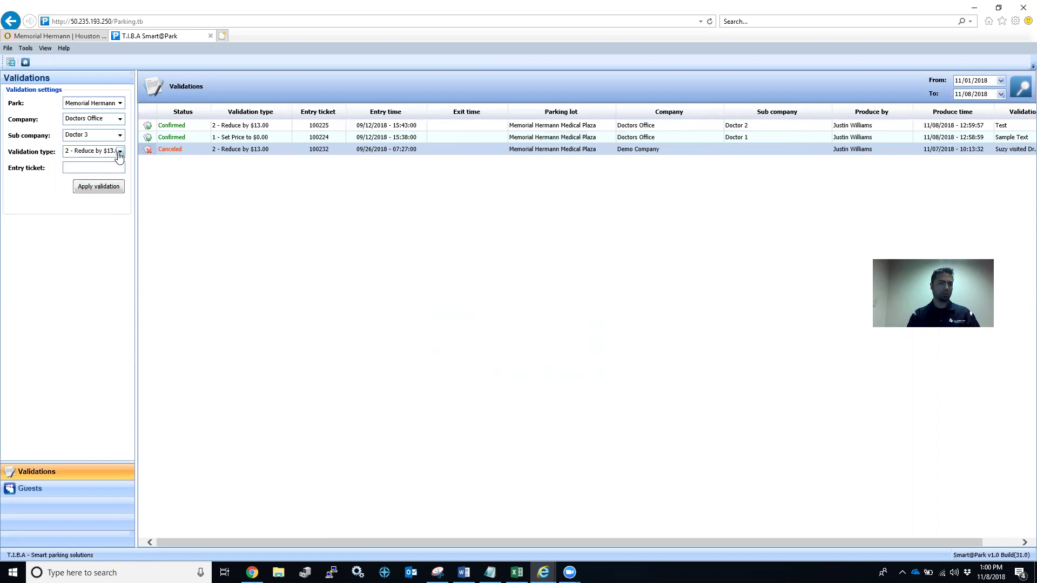
{"action": "left_click", "coordinate": [120, 151]}
{"action": "left_click", "coordinate": [110, 184]}
{"action": "left_click", "coordinate": [95, 168]}
{"action": "type", "text": "100226"}
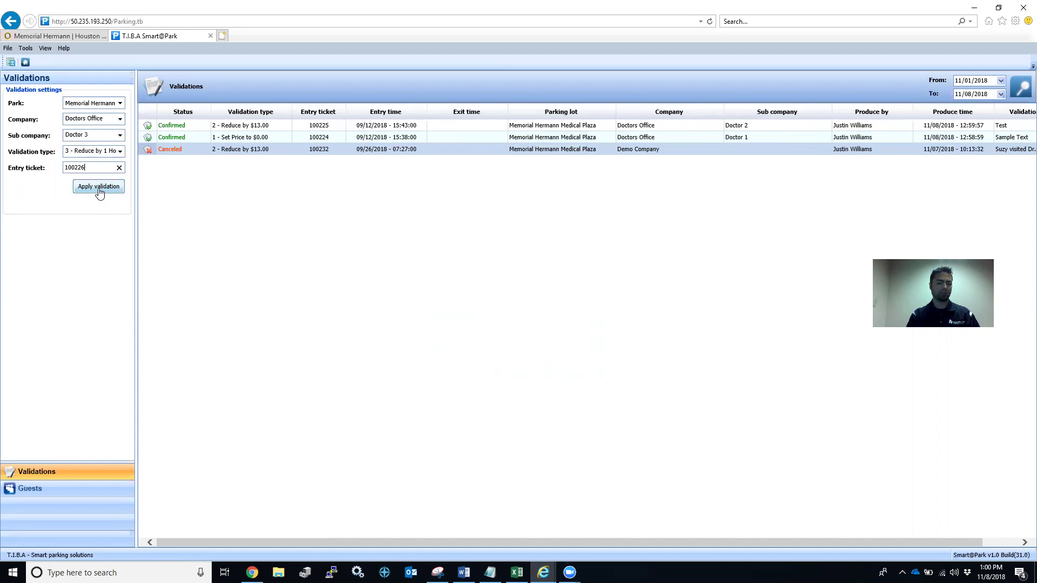
Apply the validation to ticket 100226 with the note 'Sample Text' and confirm it.
{"action": "left_click", "coordinate": [98, 188]}
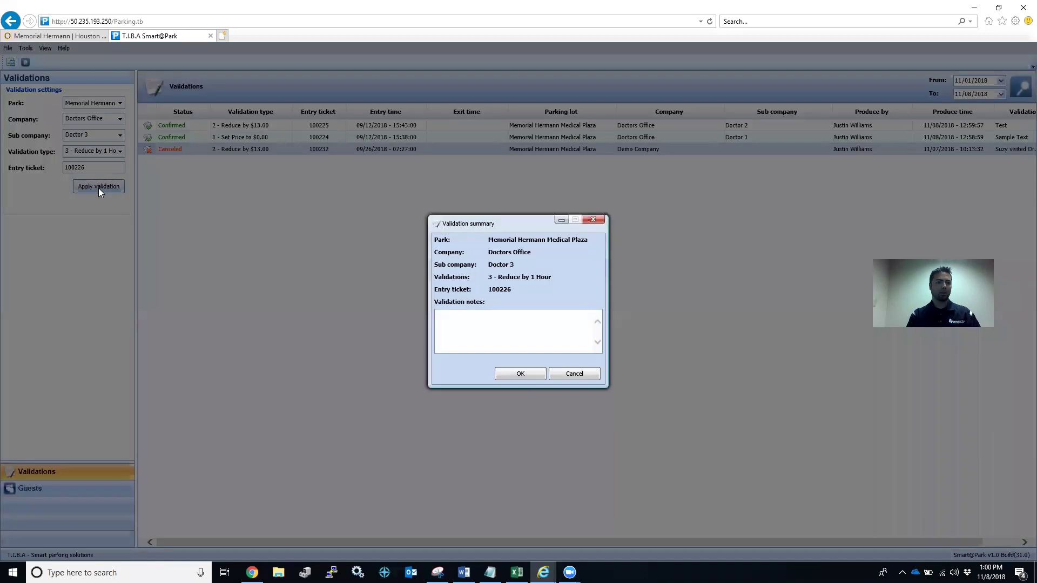
{"action": "left_click", "coordinate": [487, 328]}
{"action": "type", "text": "Sample Text"}
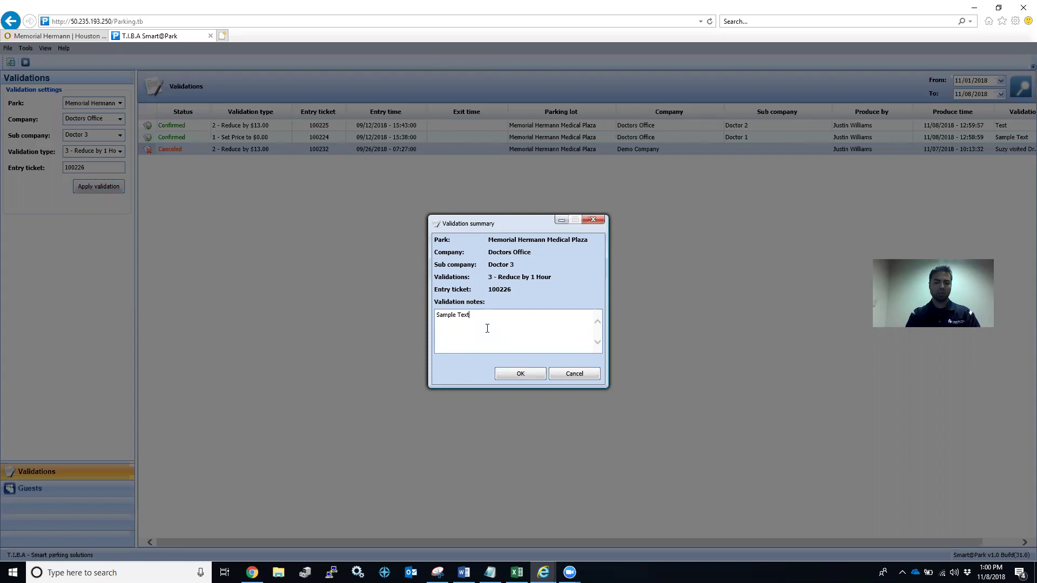
{"action": "left_click", "coordinate": [519, 375]}
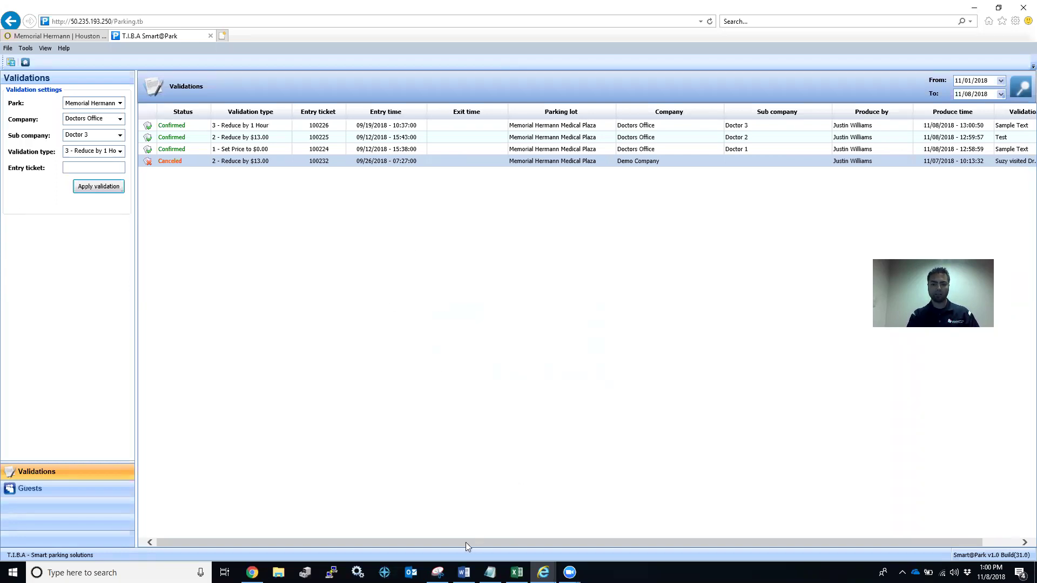
{"action": "left_click_drag", "start_coordinate": [462, 542], "coordinate": [435, 533]}
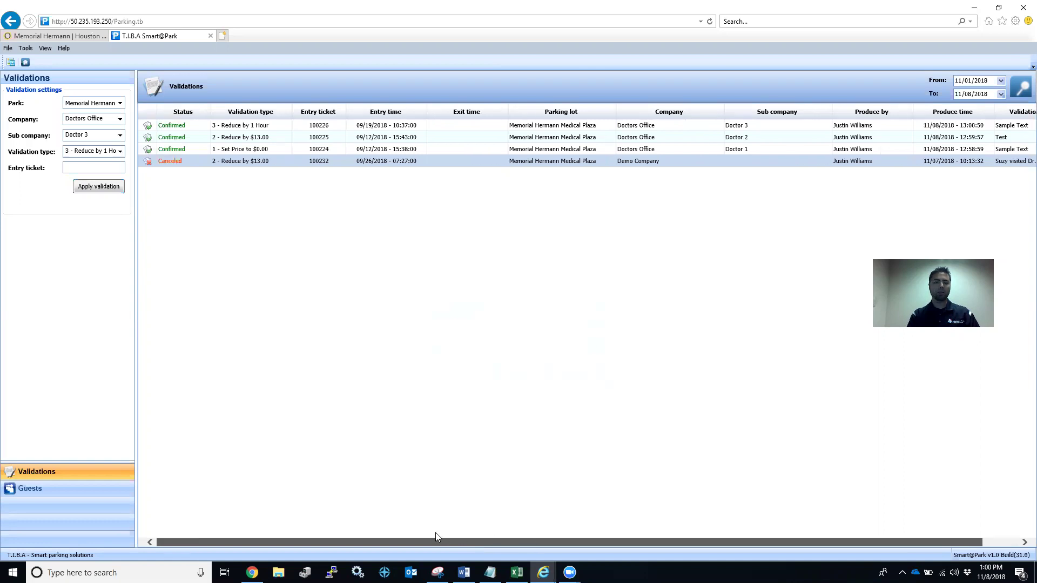